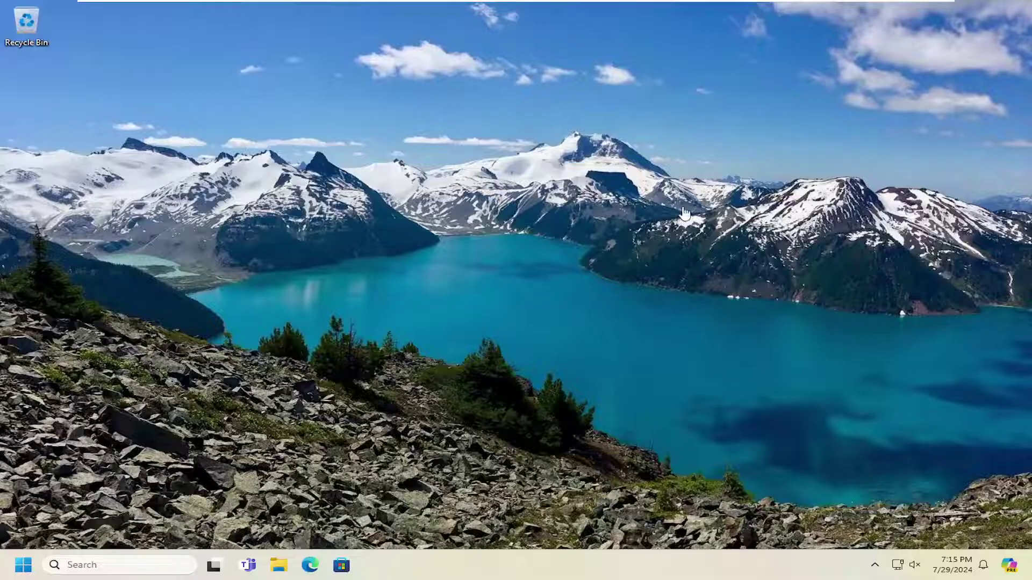
Search Start for 'reged' and launch Registry Editor with Run as administrator.
left_click(3, 568)
type("regedit")
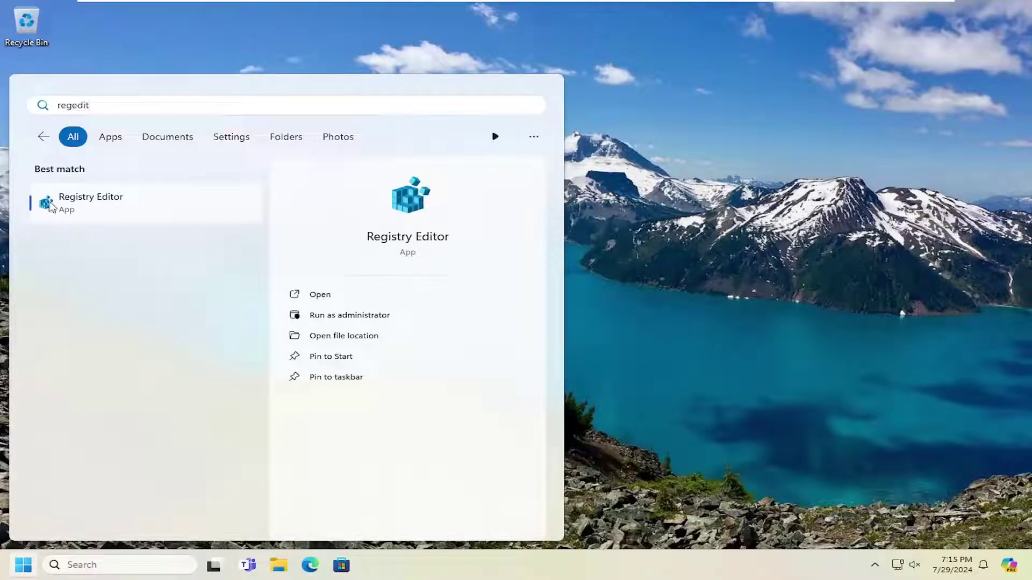
right_click(83, 202)
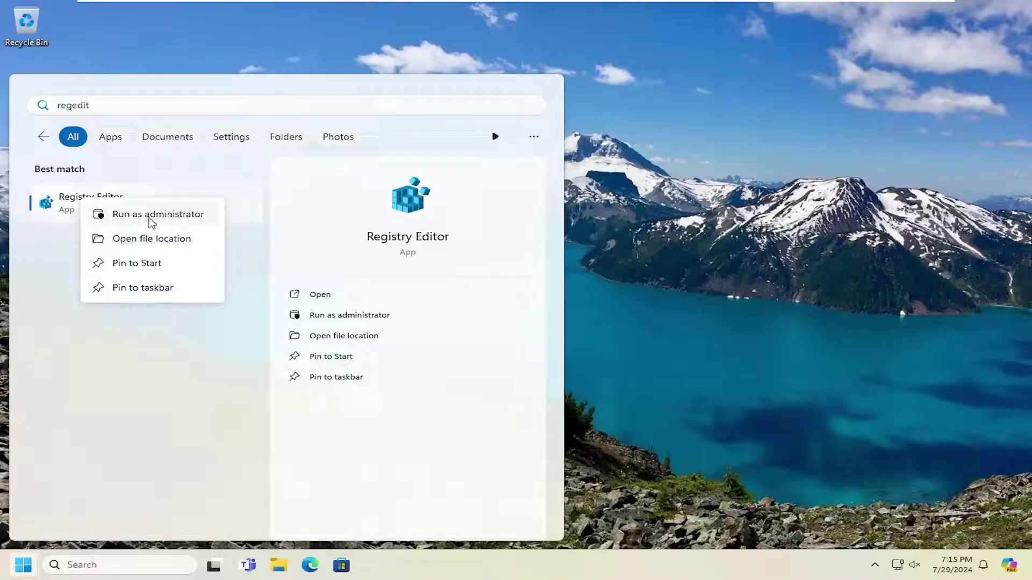
left_click(152, 218)
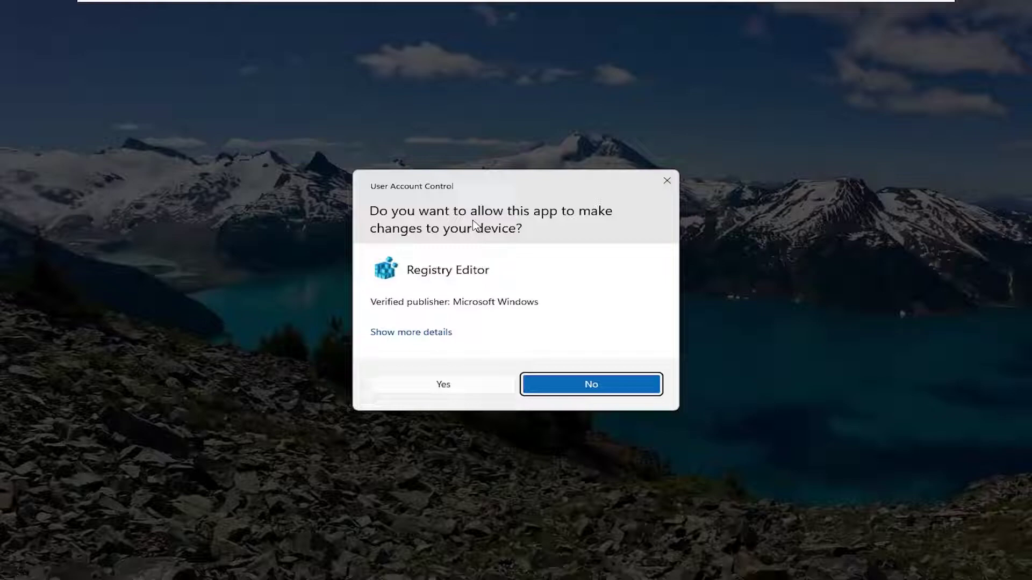
Approve the UAC prompt, then open the registry Export dialog and cancel it.
left_click(441, 386)
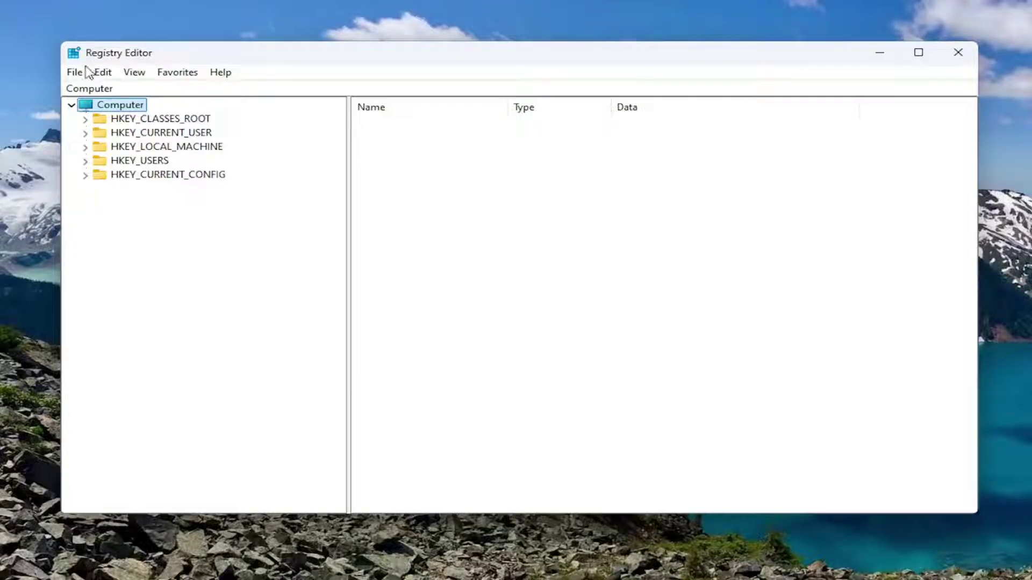
left_click(81, 72)
left_click(122, 110)
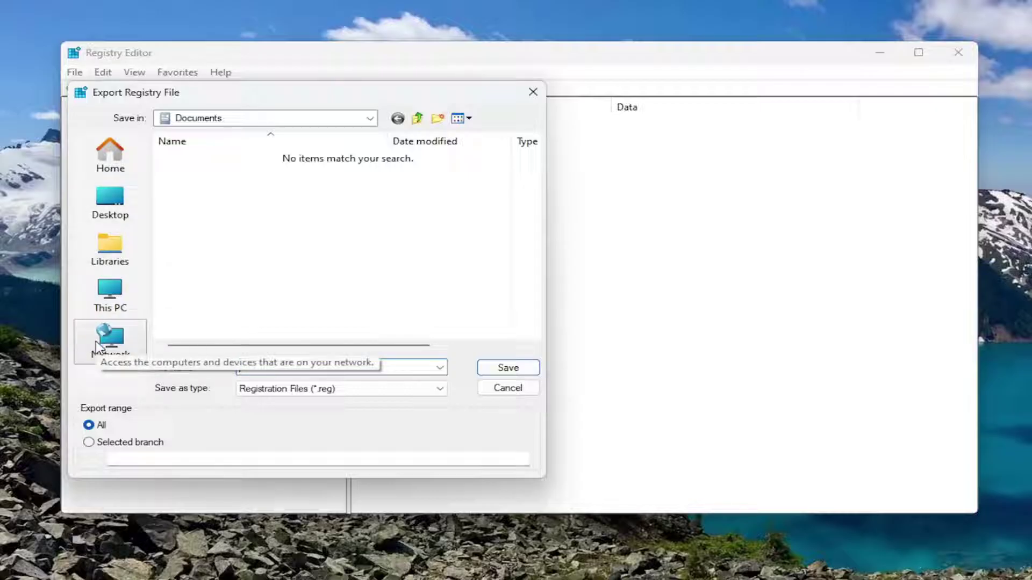
left_click(492, 391)
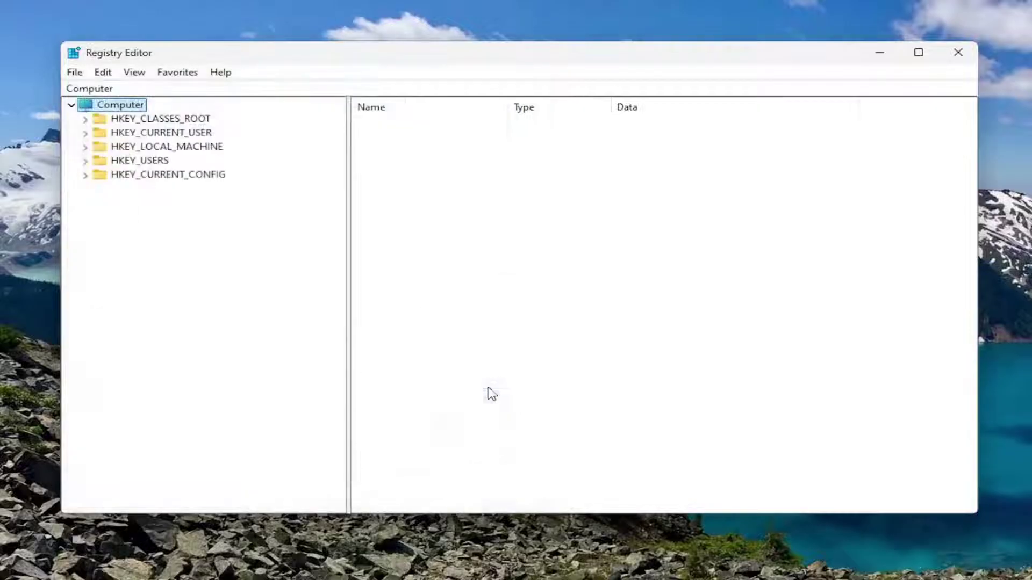
Open the registry Import dialog from the File menu and cancel it.
left_click(75, 73)
left_click(98, 90)
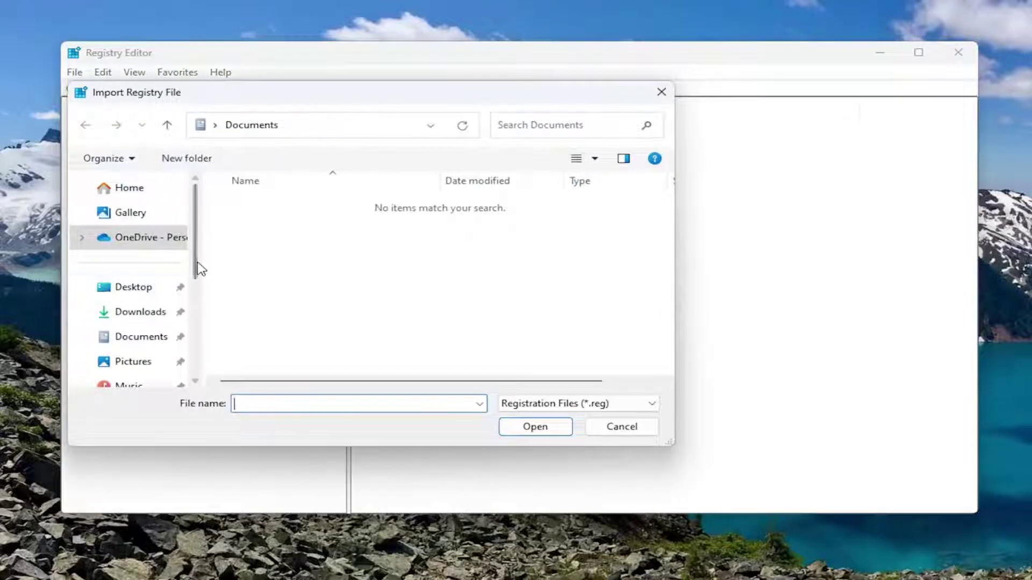
left_click(623, 433)
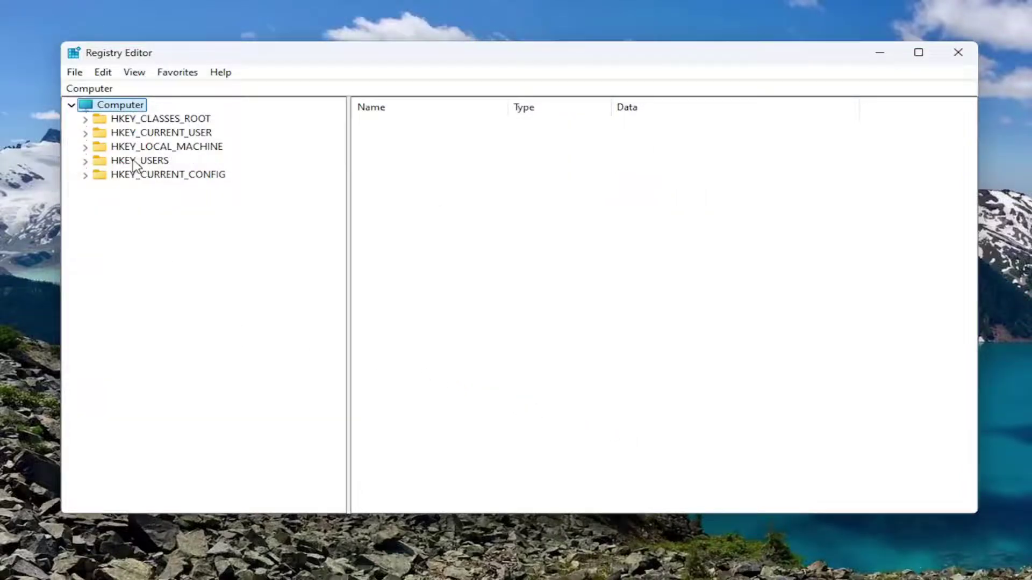
Expand HKEY_LOCAL_MACHINE\SOFTWARE\Microsoft\OEM\Device and select the Capture key.
double_click(186, 147)
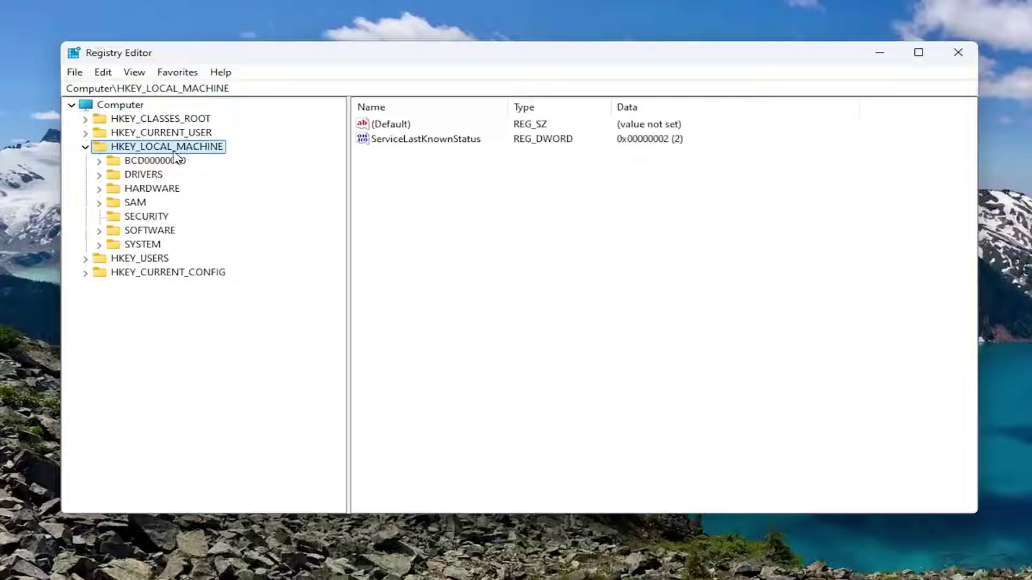
double_click(140, 231)
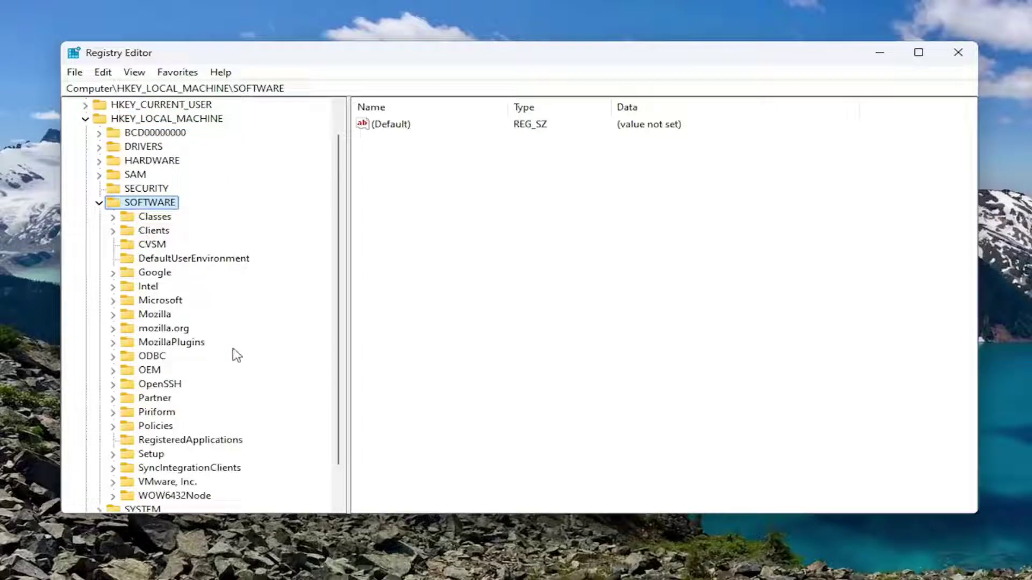
double_click(161, 300)
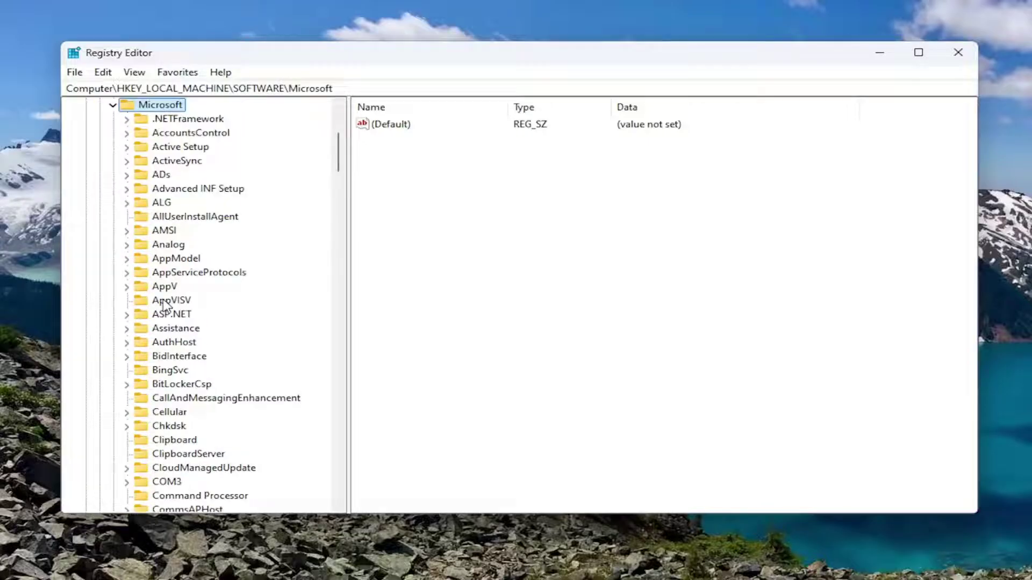
scroll(193, 380, "down", 11)
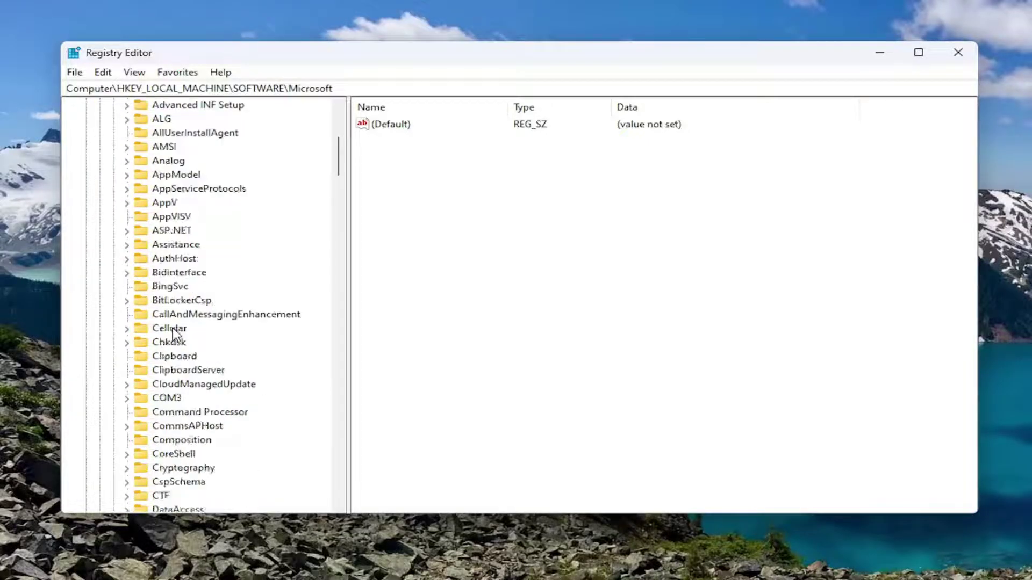
scroll(174, 332, "down", 20)
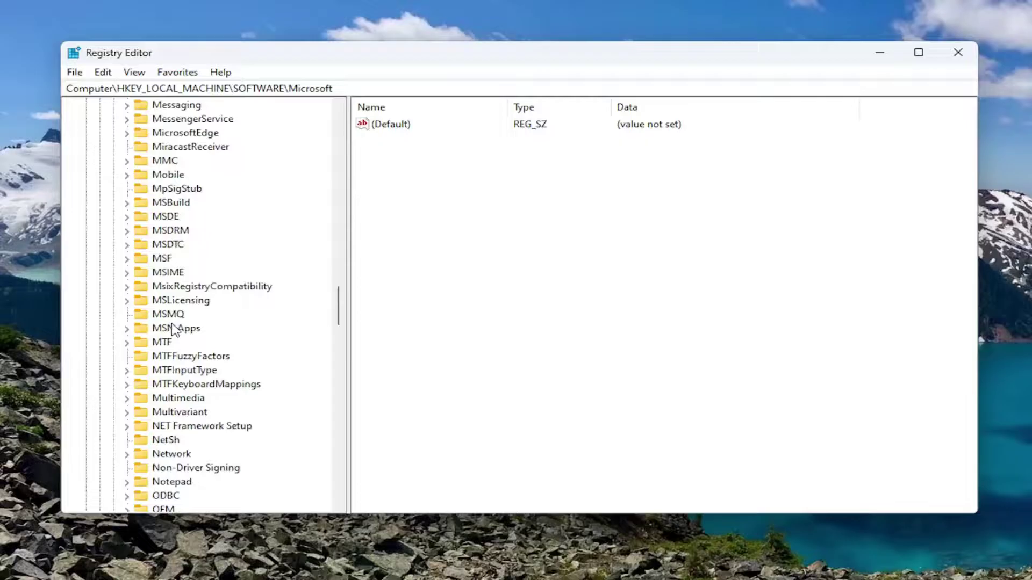
double_click(158, 217)
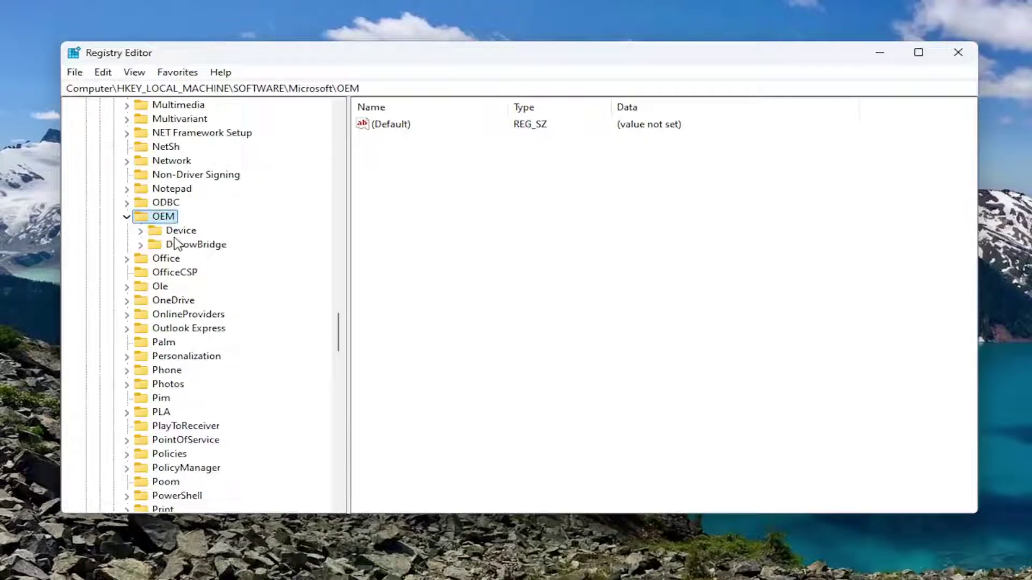
double_click(174, 233)
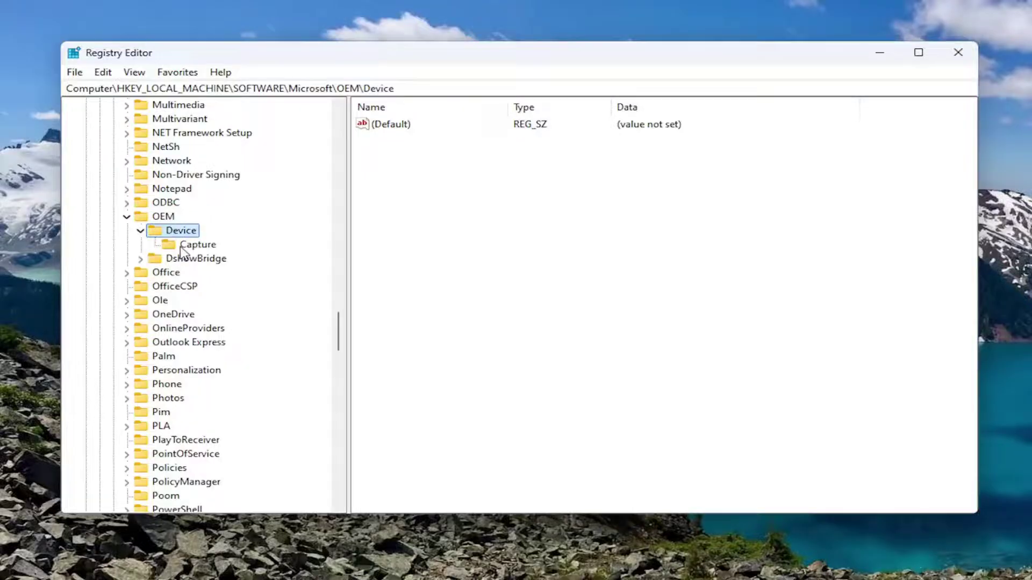
left_click(189, 248)
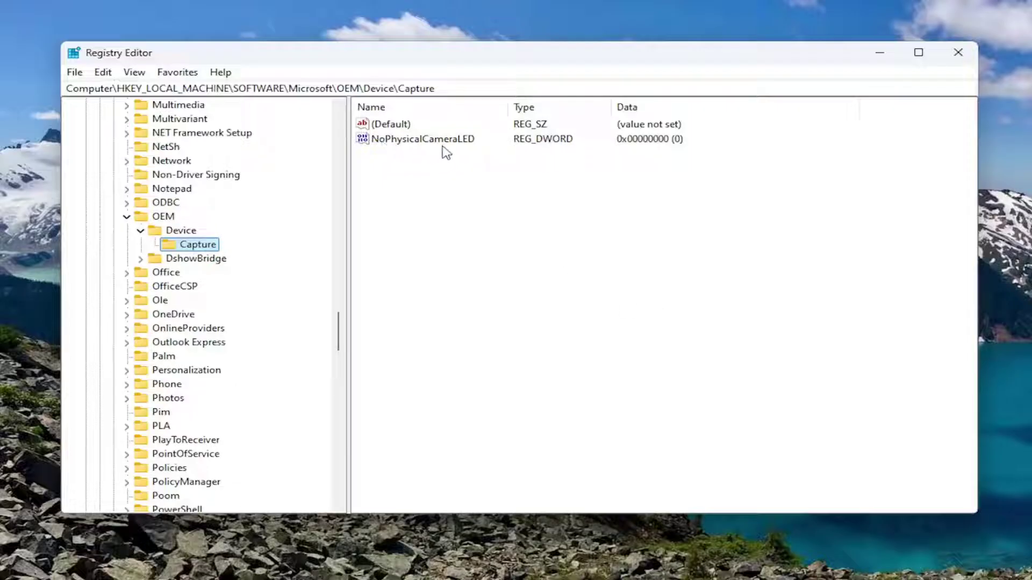
Change NoPhysicalCameraLED's value data from 0 to 1 and confirm.
double_click(460, 140)
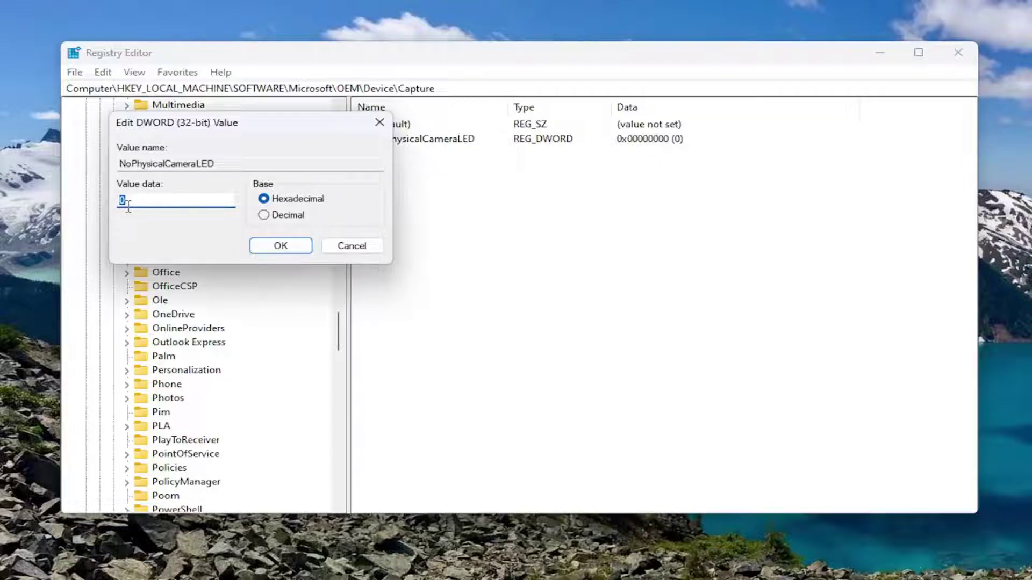
type("1")
double_click(118, 203)
type("0")
double_click(120, 202)
type("1")
left_click(280, 248)
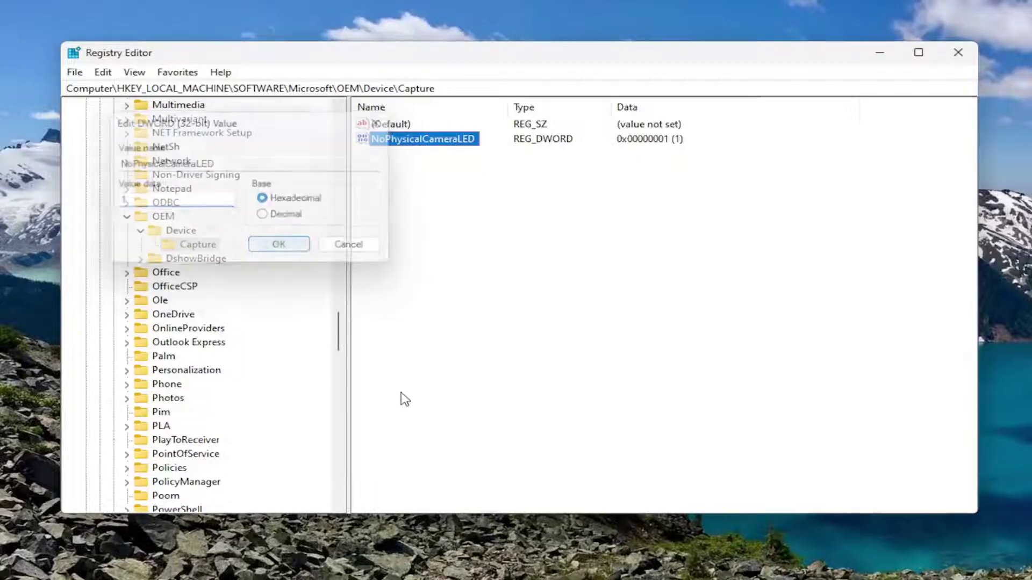
Collapse the OEM, Microsoft, SOFTWARE and HKEY_LOCAL_MACHINE keys, then close Registry Editor.
left_click(171, 232)
double_click(150, 220)
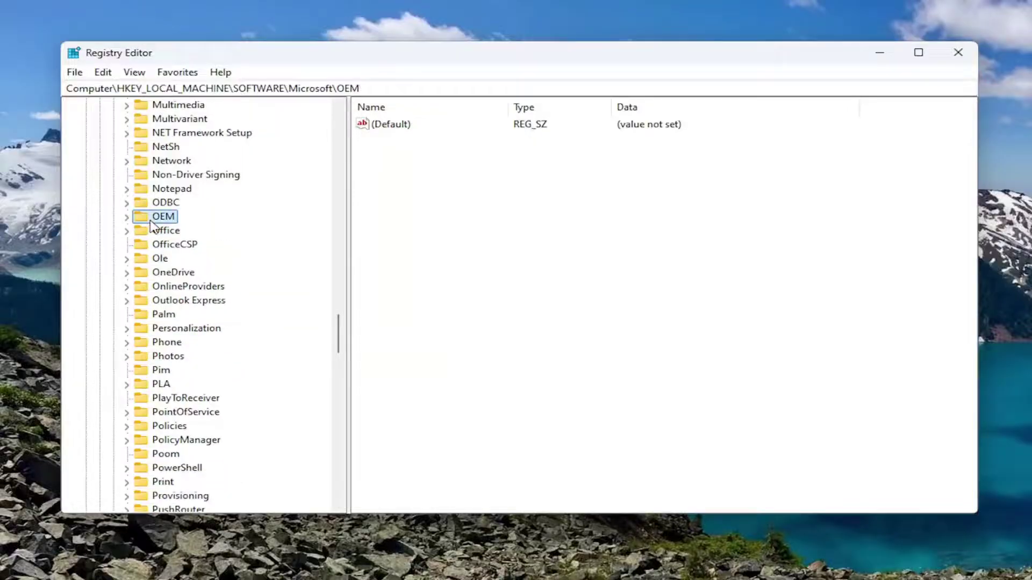
left_click_drag(341, 330, 326, 88)
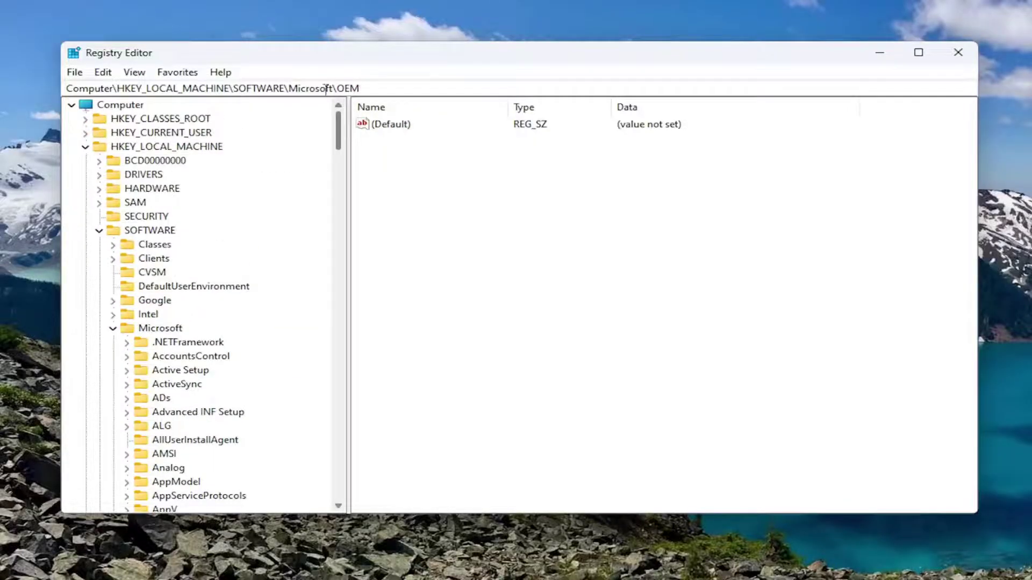
double_click(160, 328)
double_click(149, 230)
double_click(131, 146)
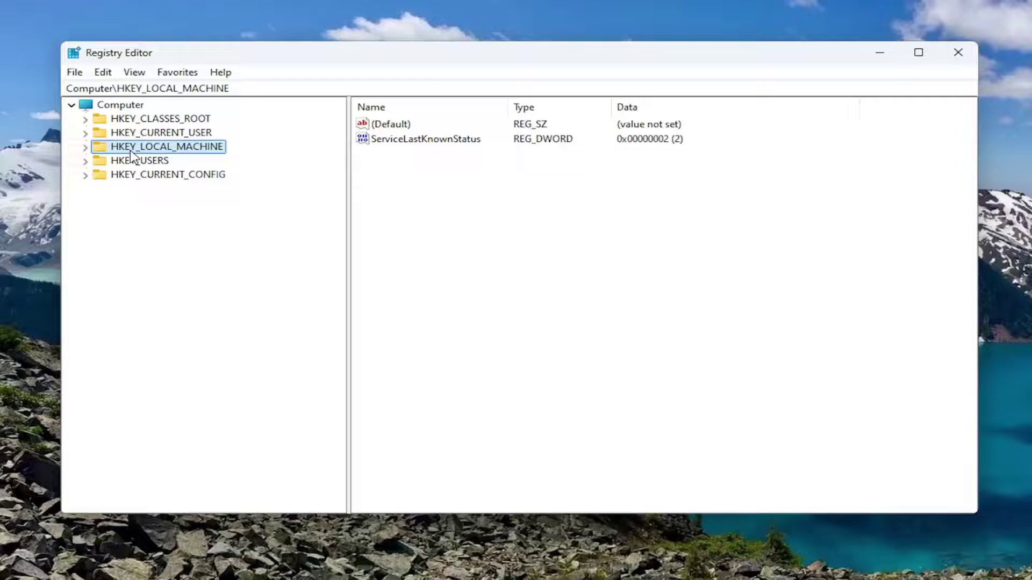
left_click(135, 105)
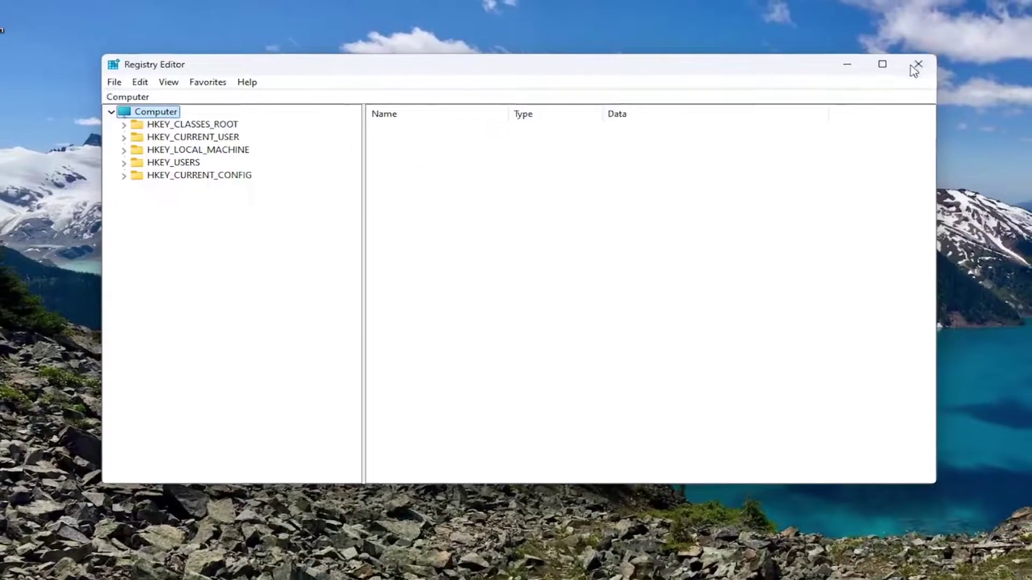
left_click(917, 64)
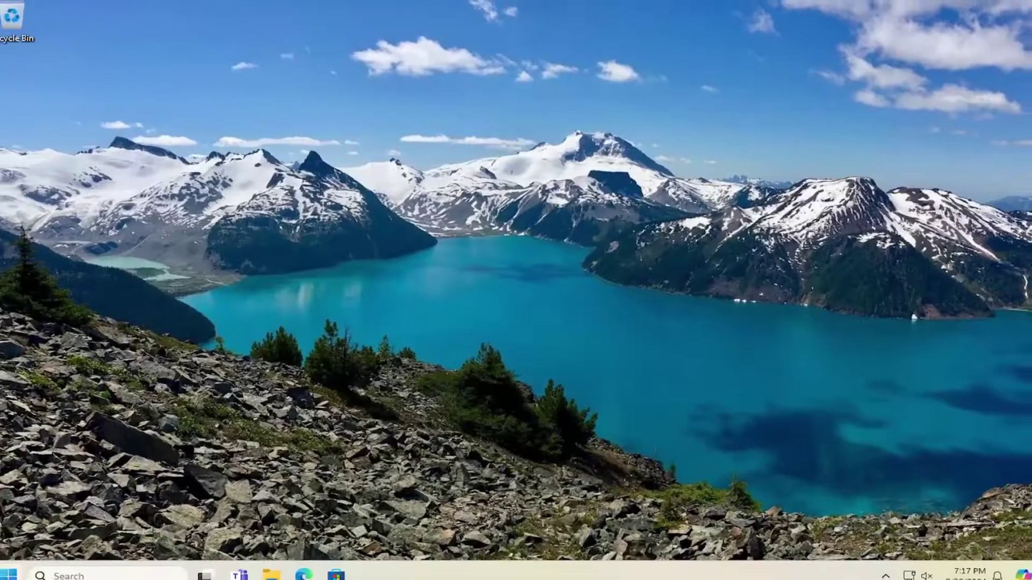